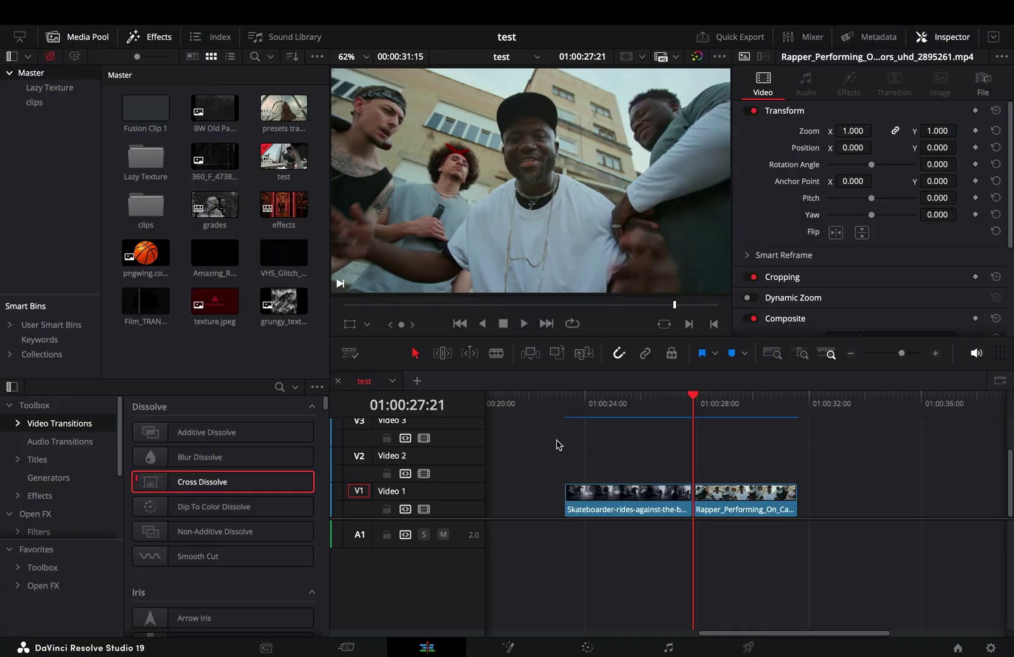
Step: Place a Cross Dissolve at the cut, convert it to a Fusion Cross Dissolve, and open it in Fusion
{"action": "left_click_drag", "start_coordinate": [195, 487], "coordinate": [723, 491]}
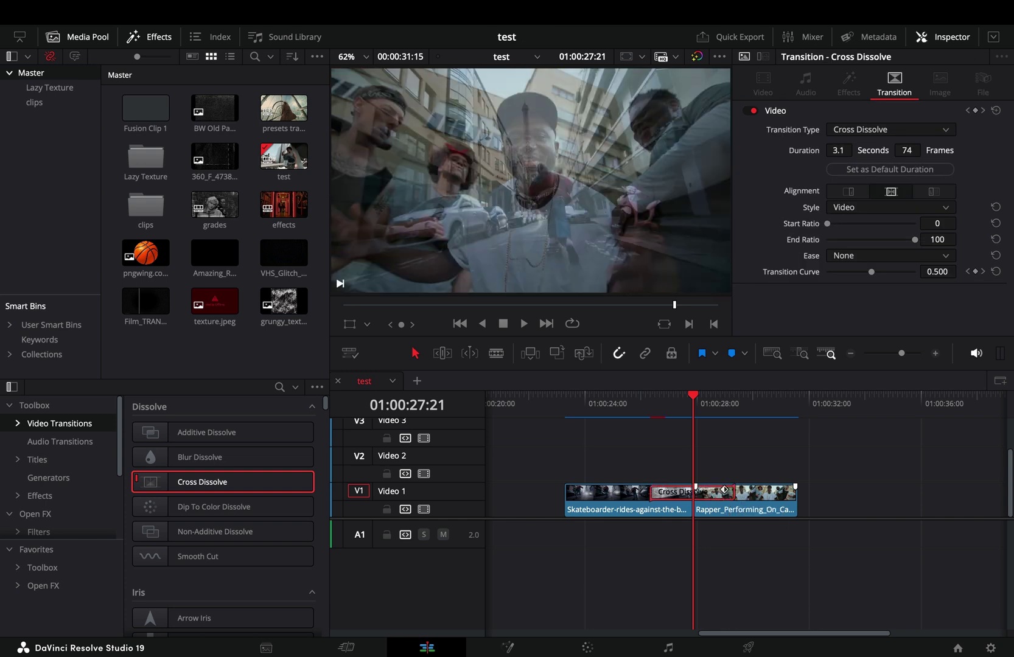
{"action": "right_click", "coordinate": [674, 500]}
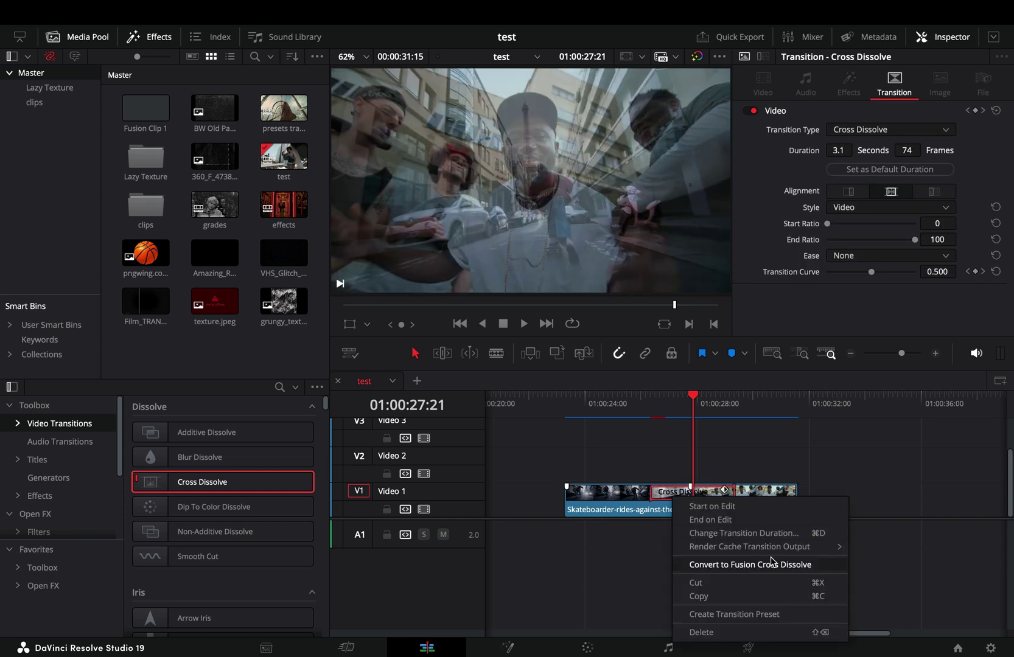
{"action": "left_click", "coordinate": [771, 568]}
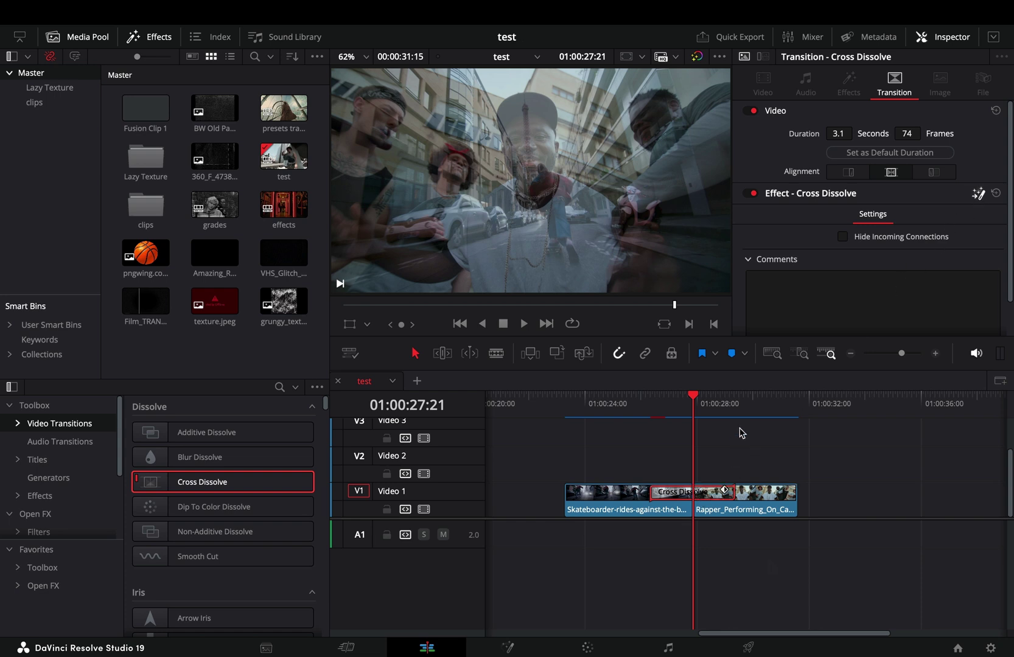
{"action": "key", "text": "shift+5"}
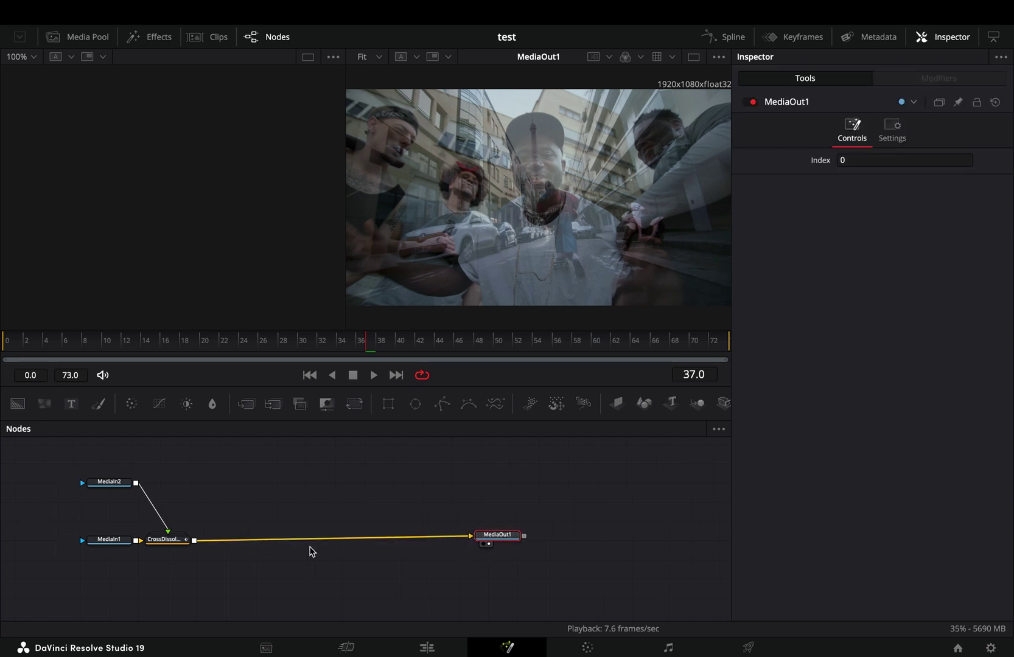
Step: Inside the CrossDissolve group, add an expression to Dissolve1's Background/Foreground mix
{"action": "left_click", "coordinate": [279, 543]}
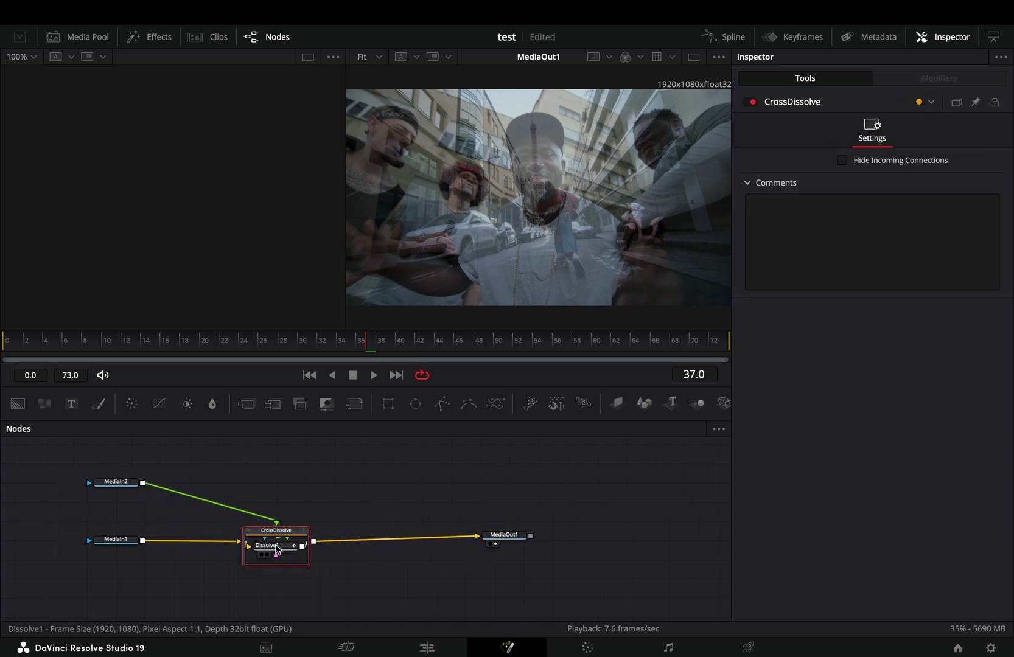
{"action": "left_click", "coordinate": [276, 546]}
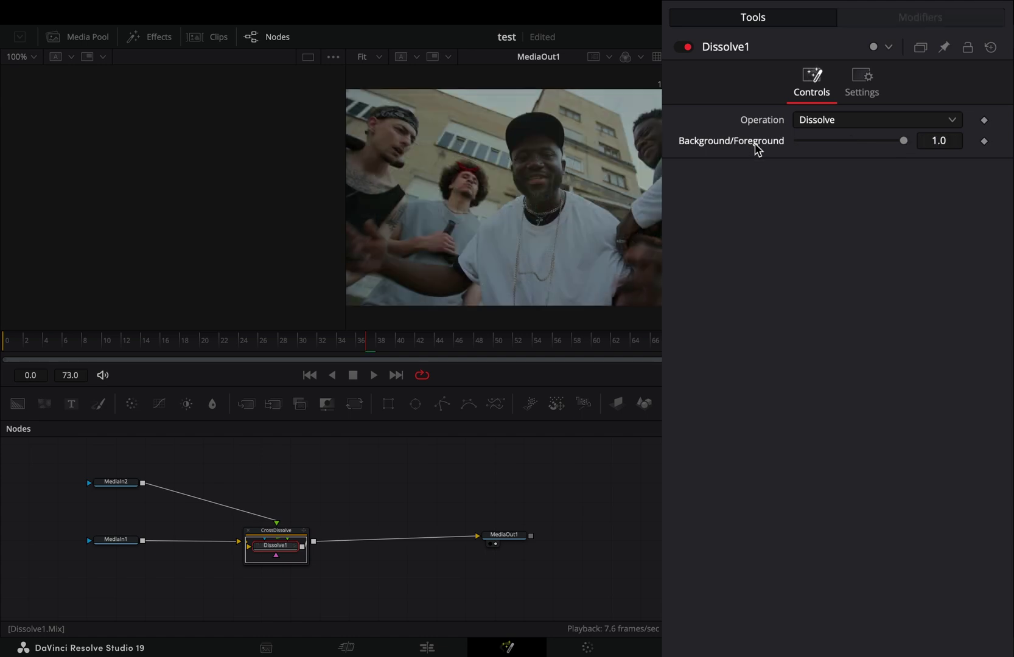
{"action": "right_click", "coordinate": [756, 149]}
{"action": "left_click", "coordinate": [792, 345]}
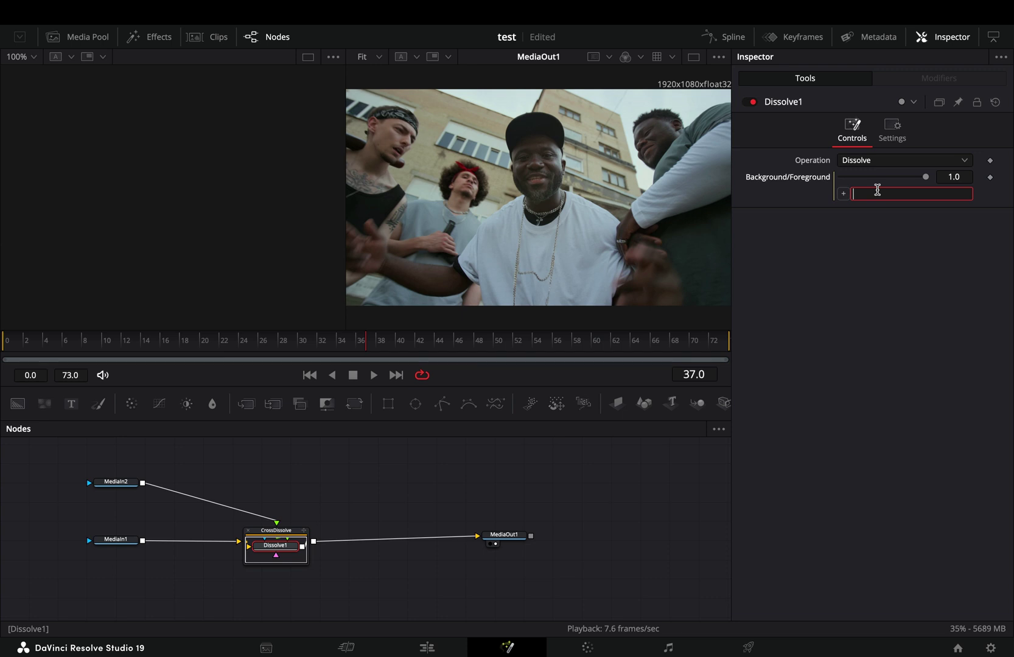
Step: Paste 'floor(time / 6) % 2 == 0 and 1 or 0' as the Background/Foreground expression
{"action": "key", "text": "ctrl+v"}
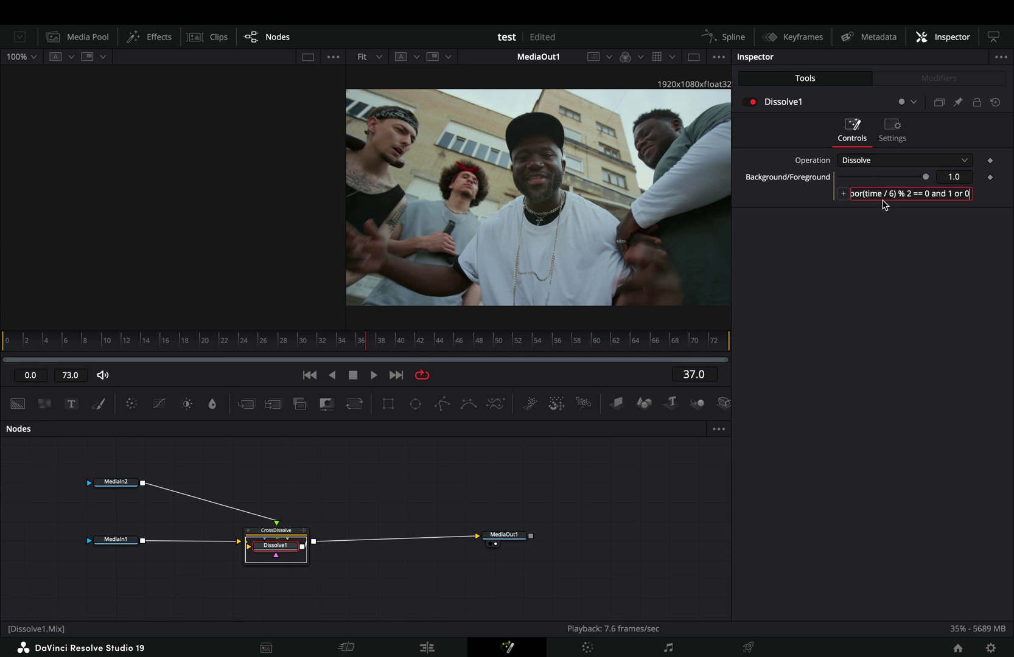
{"action": "key", "text": "Home"}
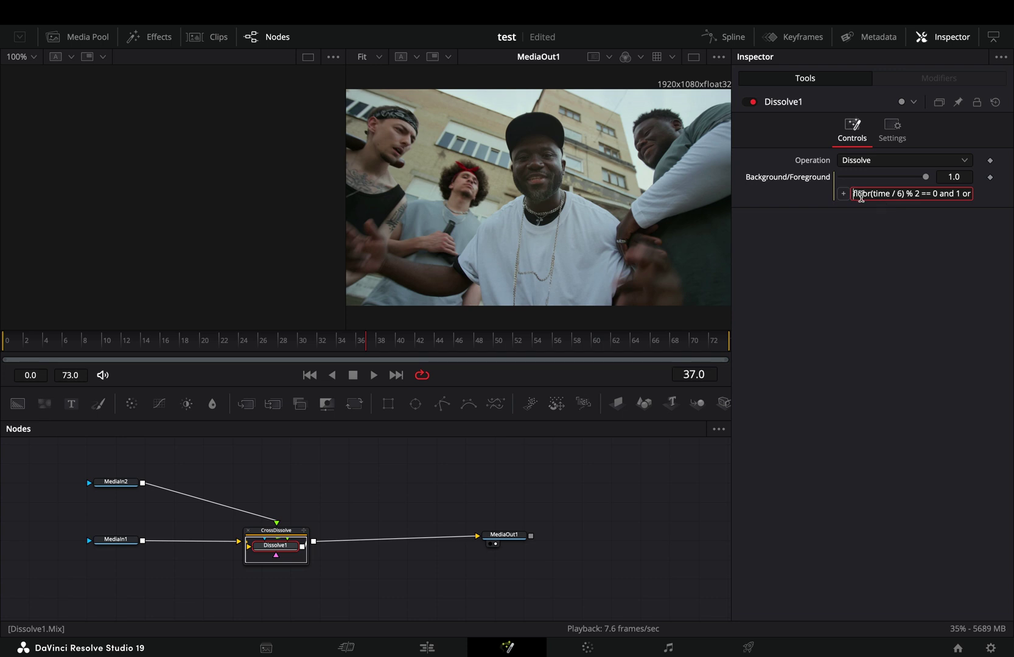
{"action": "left_click", "coordinate": [888, 199]}
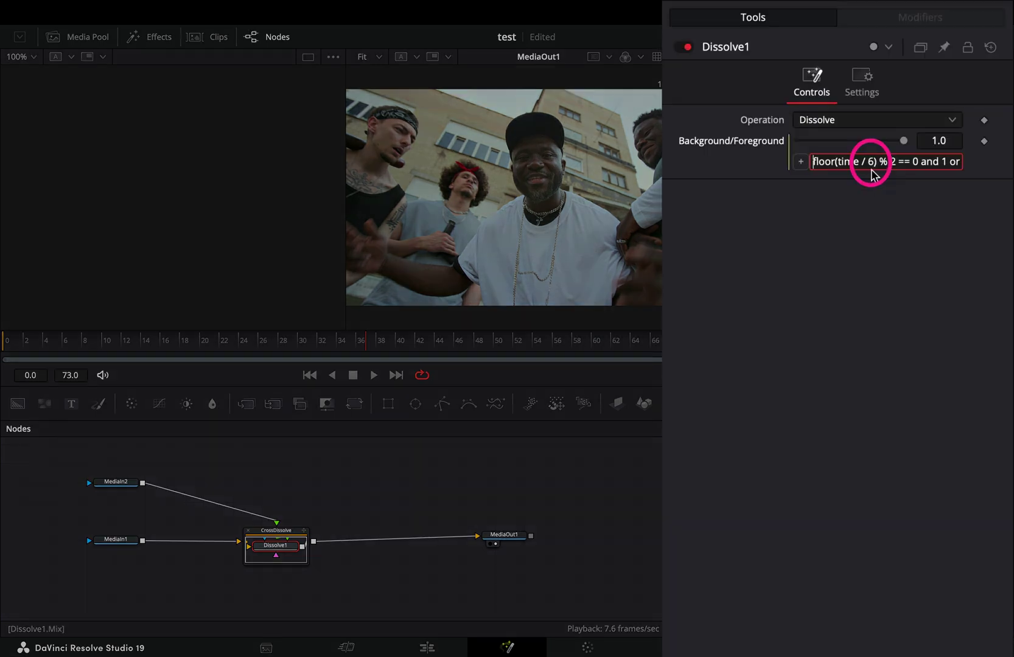
Step: Preview the 6-frame flicker, then change the divisor to 14 and preview the slower flicker
{"action": "key", "text": "space"}
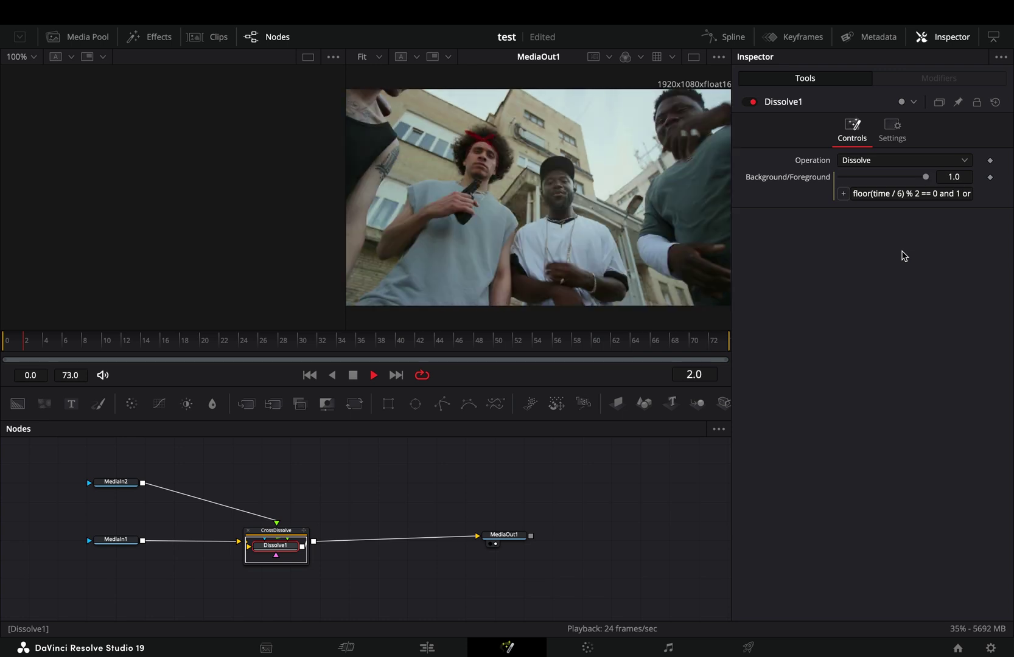
{"action": "double_click", "coordinate": [905, 193]}
{"action": "type", "text": "1"}
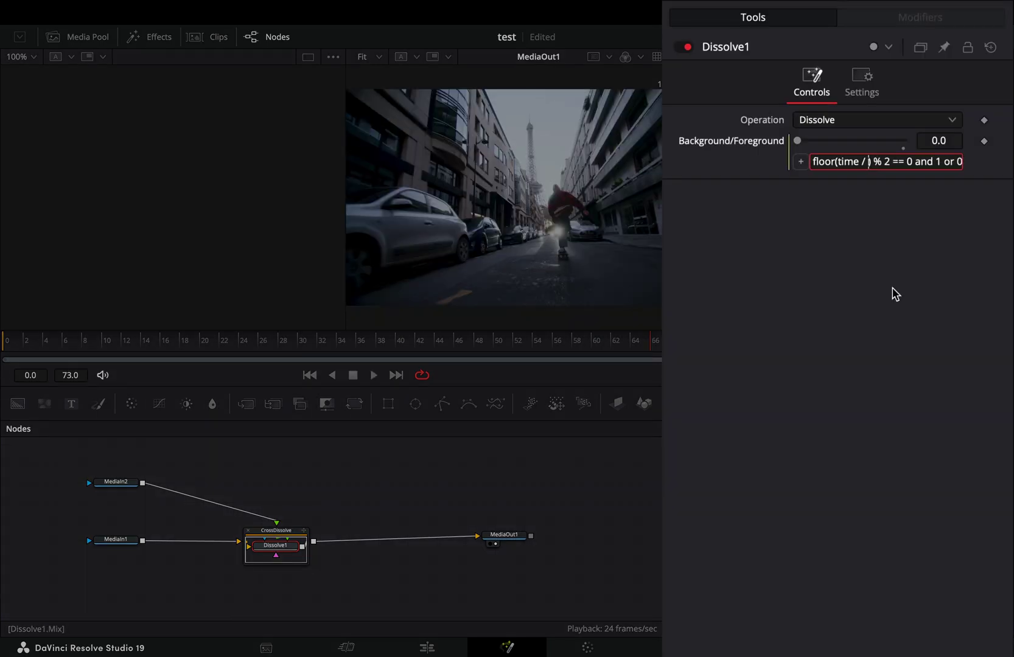
{"action": "type", "text": "4"}
{"action": "key", "text": "Return"}
{"action": "key", "text": "space"}
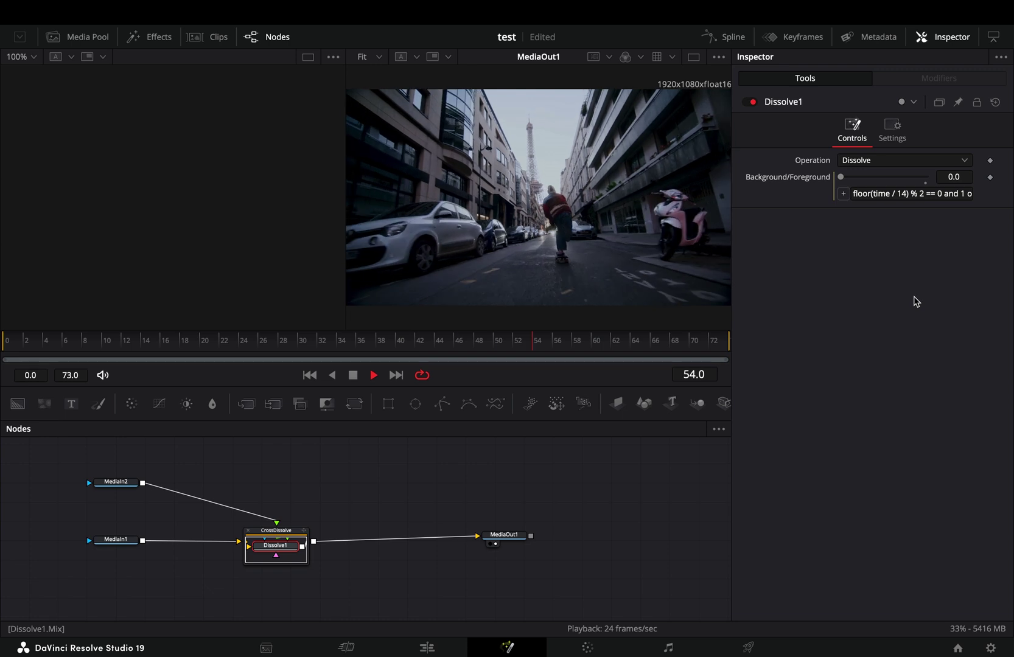
{"action": "key", "text": "space"}
Step: Change the expression divisor from 14 to 4 and preview the faster blink
{"action": "key", "text": "BackSpace"}
{"action": "key", "text": "BackSpace"}
{"action": "type", "text": "4"}
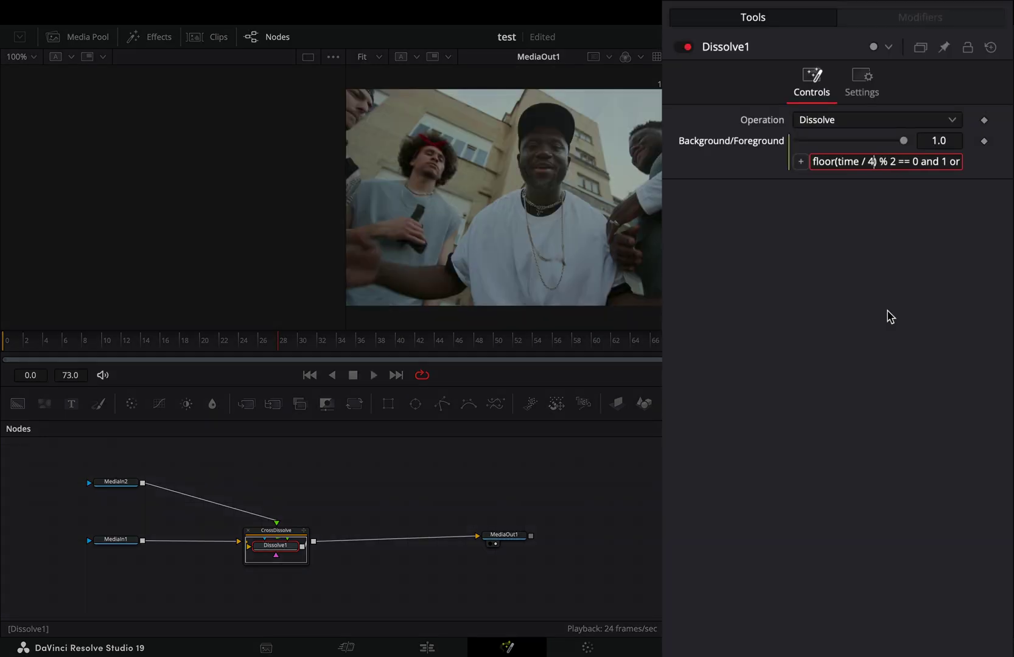
{"action": "key", "text": "Return"}
{"action": "key", "text": "space"}
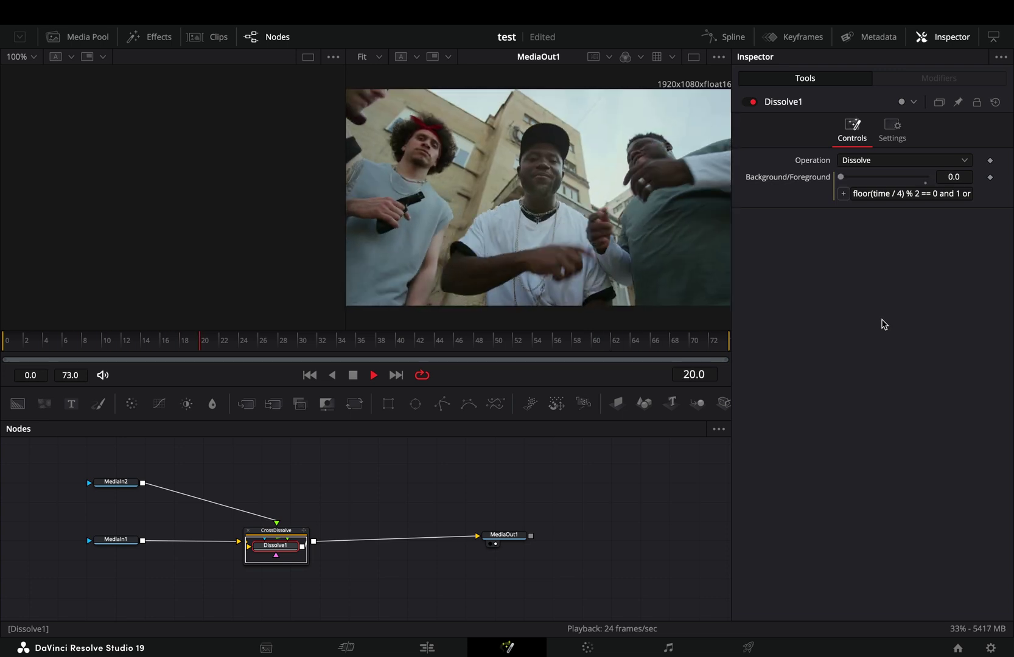
Step: Stop playback, test a modulo of 6 in the expression, and preview it
{"action": "key", "text": "space"}
{"action": "type", "text": "6"}
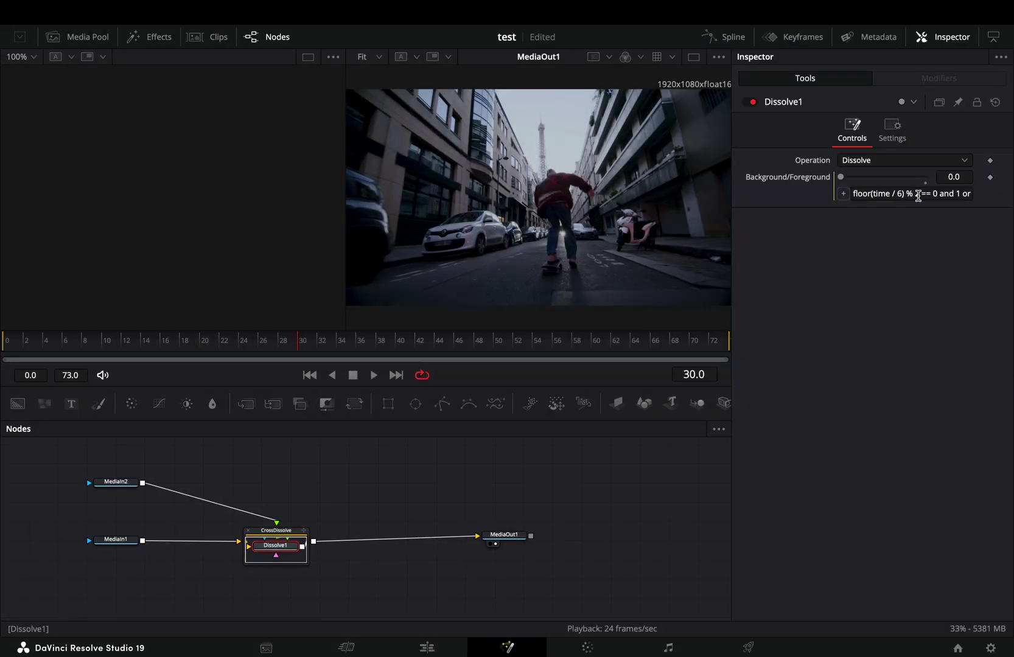
{"action": "left_click", "coordinate": [911, 193]}
{"action": "type", "text": "6"}
{"action": "key", "text": "Return"}
{"action": "key", "text": "space"}
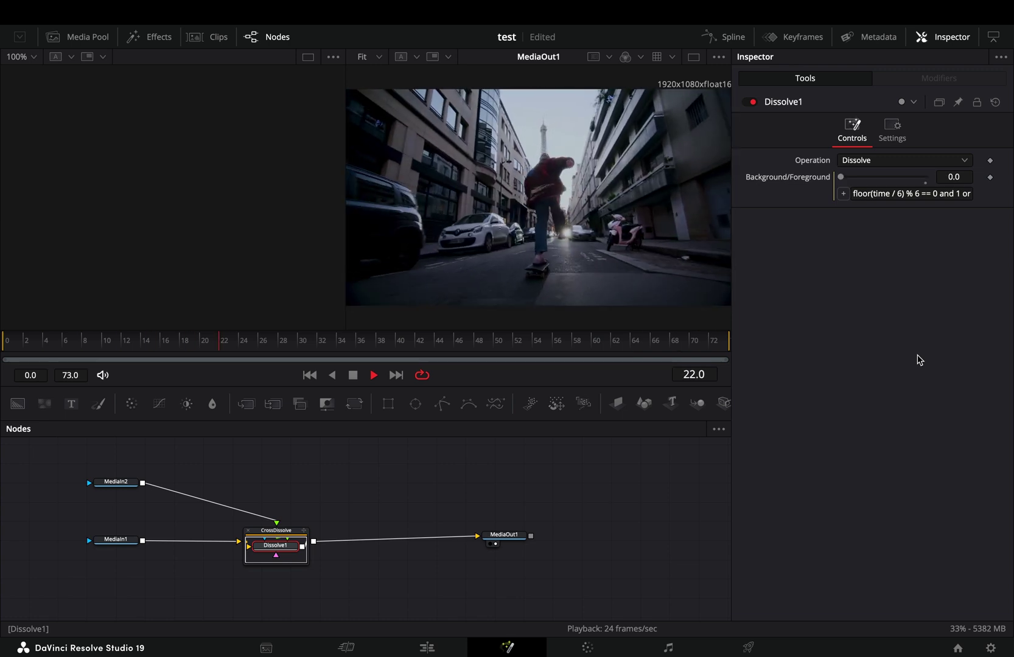
{"action": "left_click", "coordinate": [918, 194]}
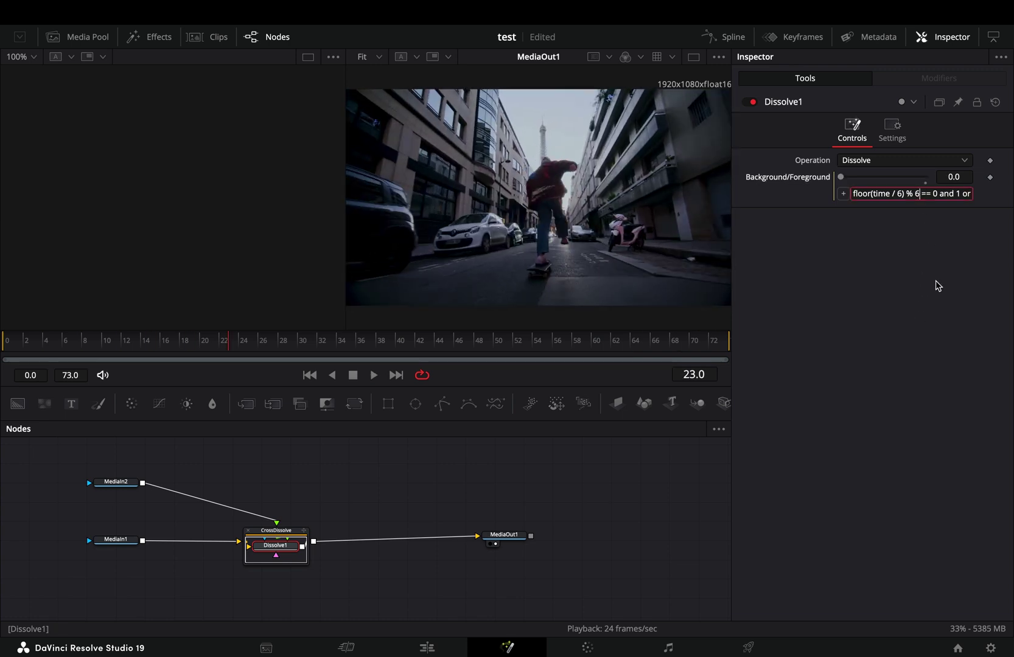